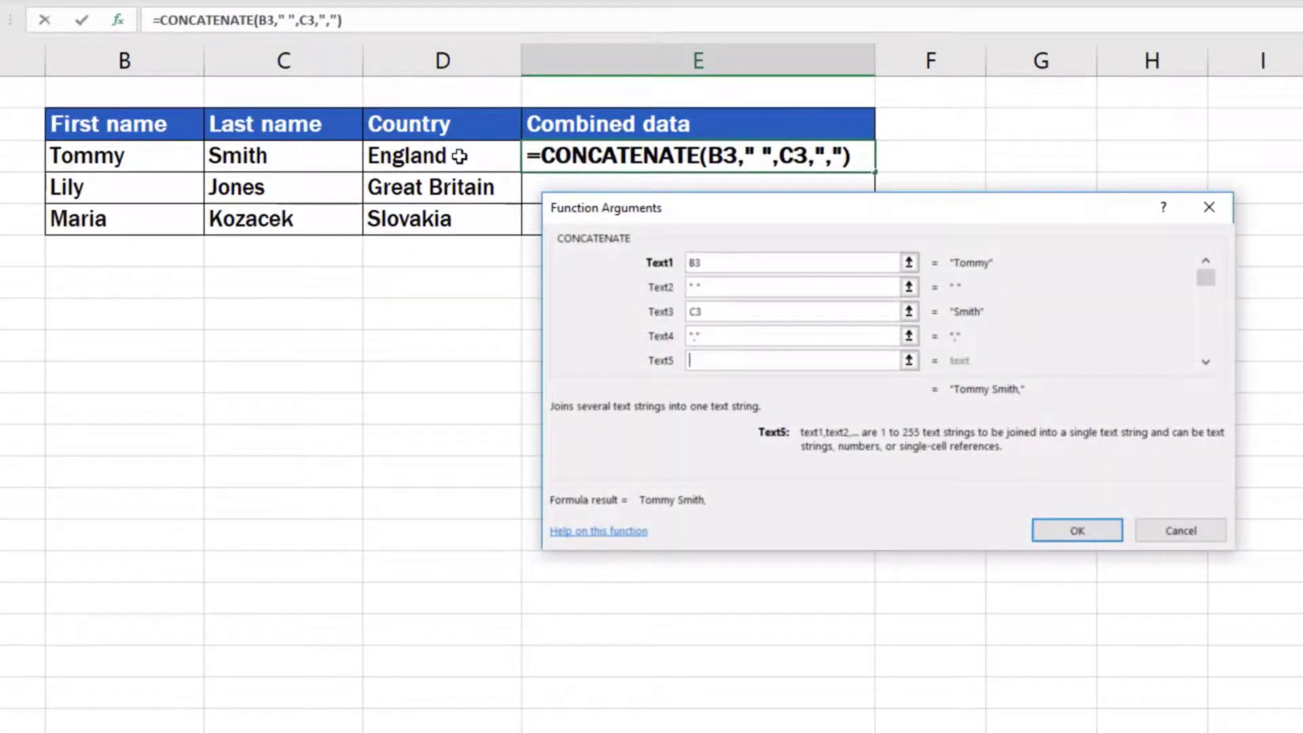
Review the finished CONCATENATE result in E3 that joins the names with the country from D3.
click(460, 156)
click(1059, 532)
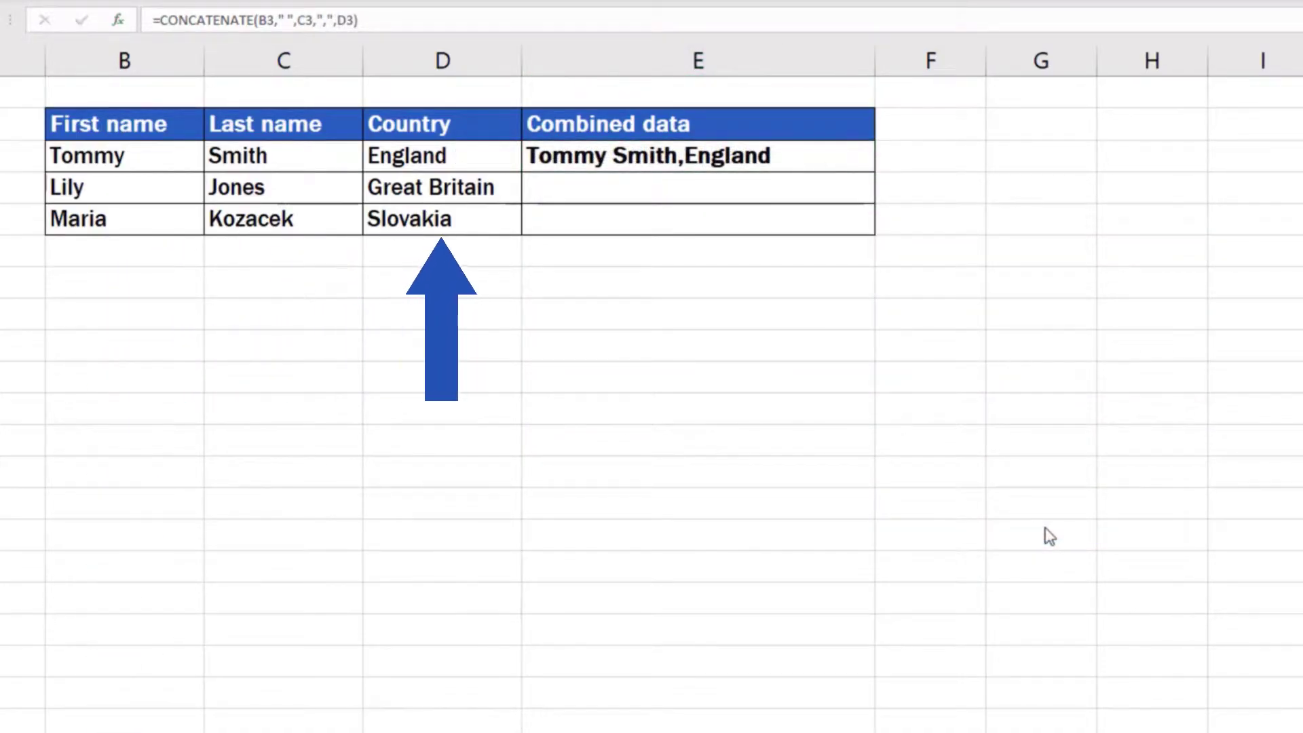
click(806, 157)
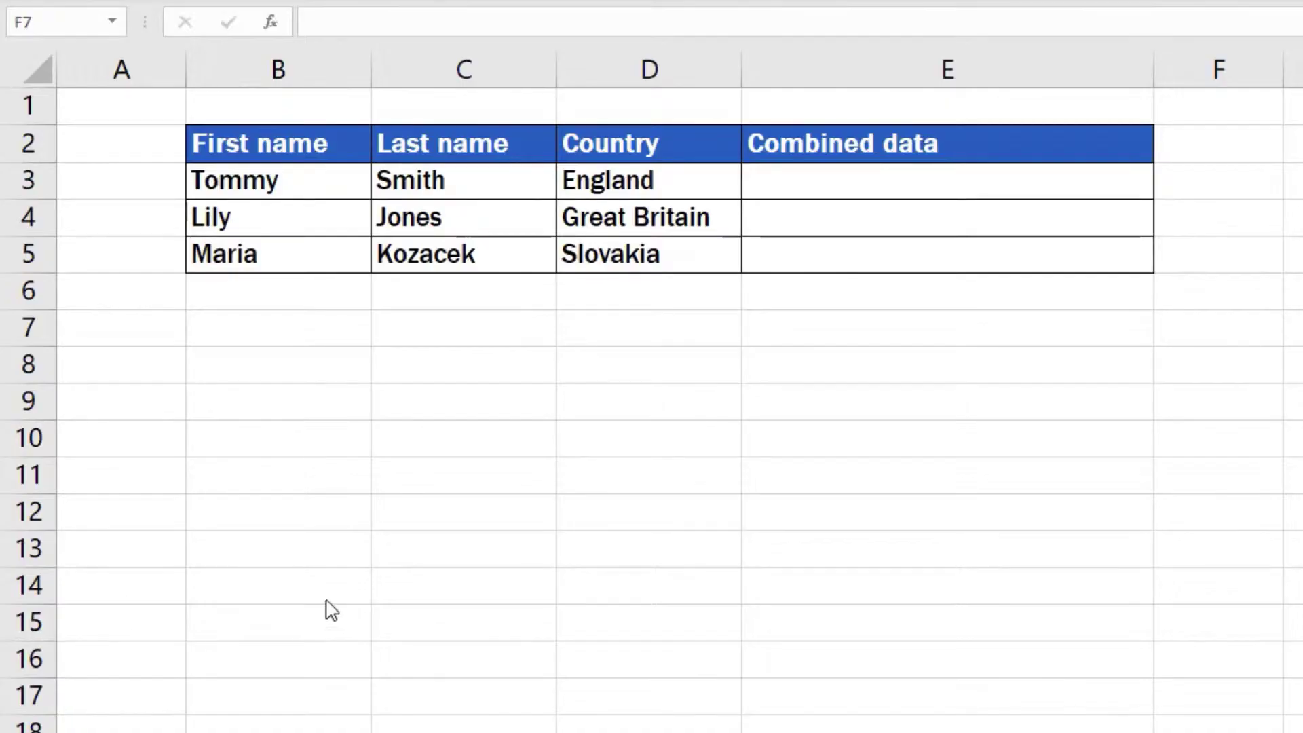
Insert the CONCATENATE function into E3 by searching 'Conca' under All categories.
click(887, 185)
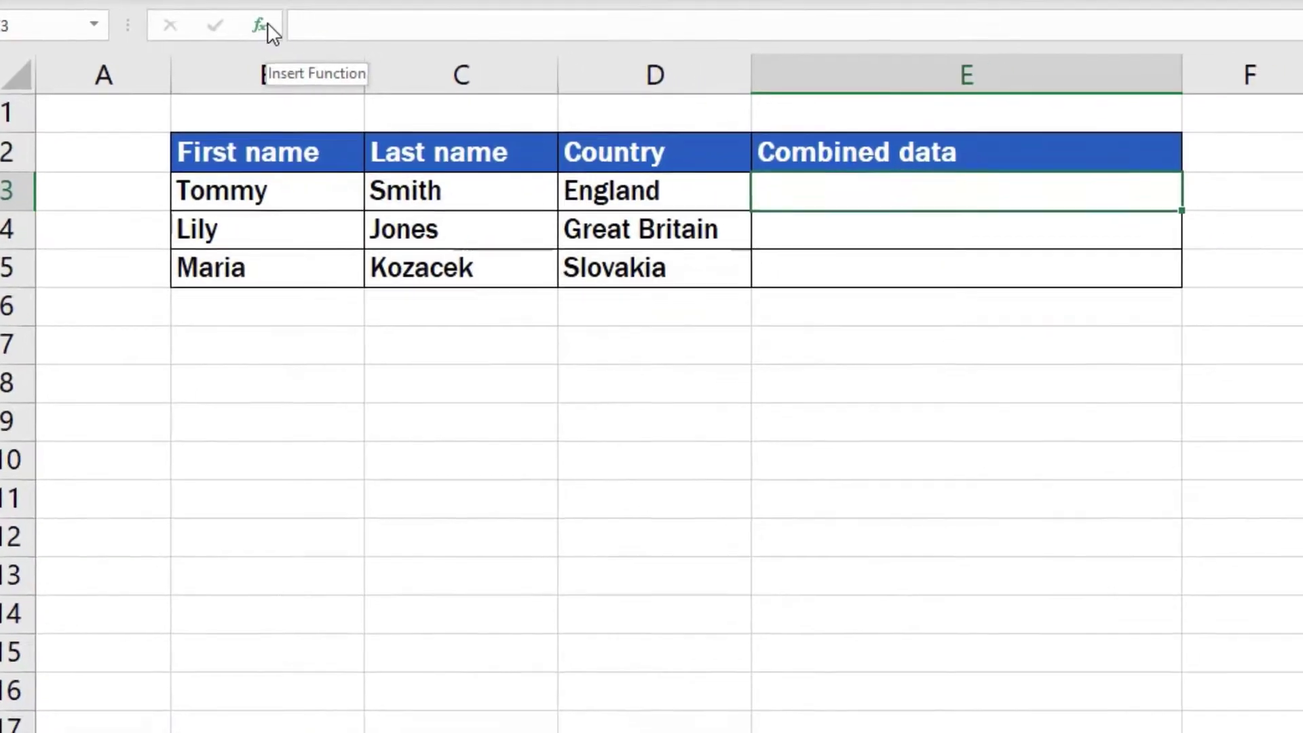
click(302, 26)
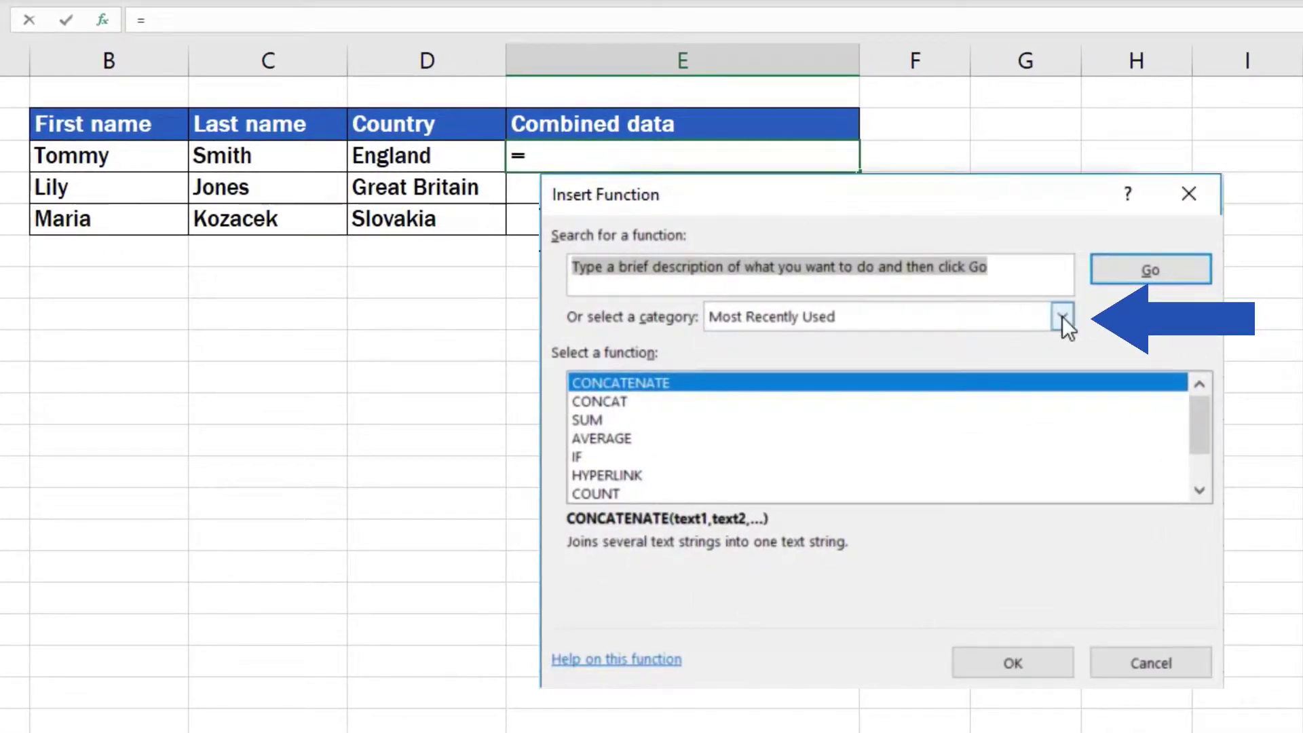
click(1063, 316)
click(1037, 359)
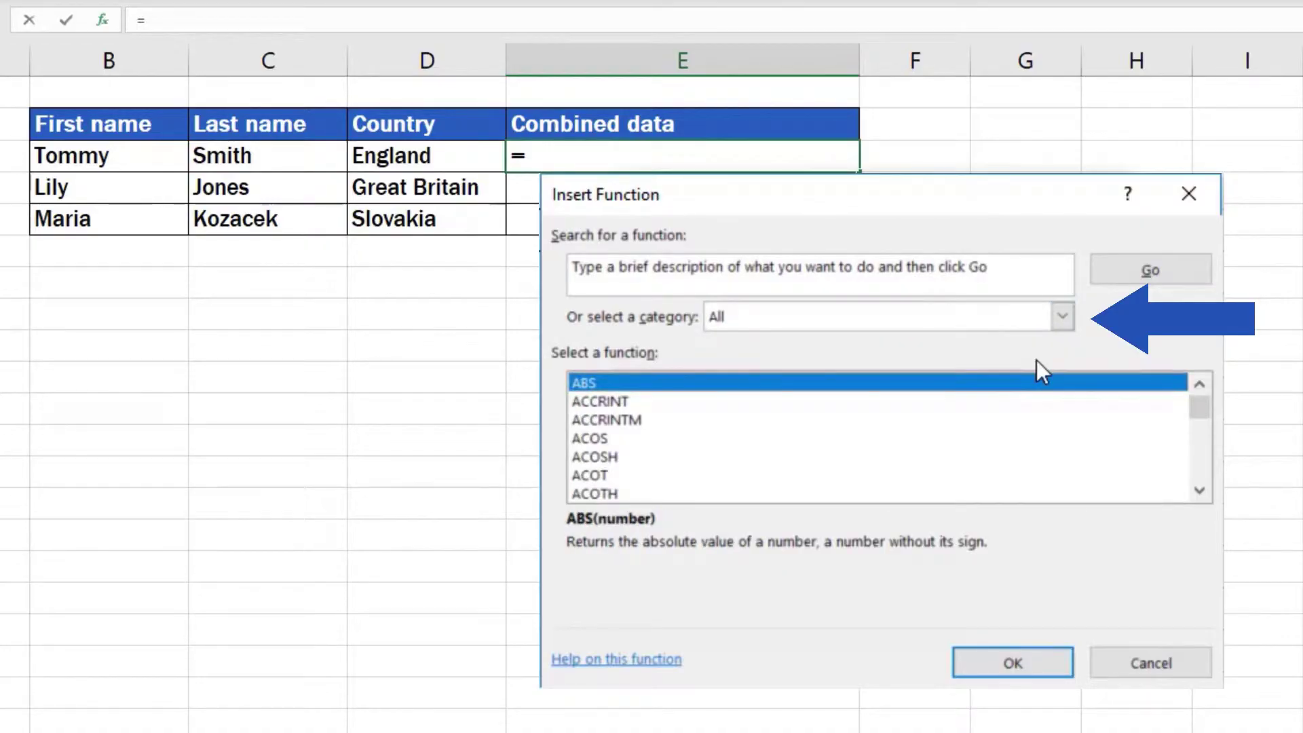
click(779, 272)
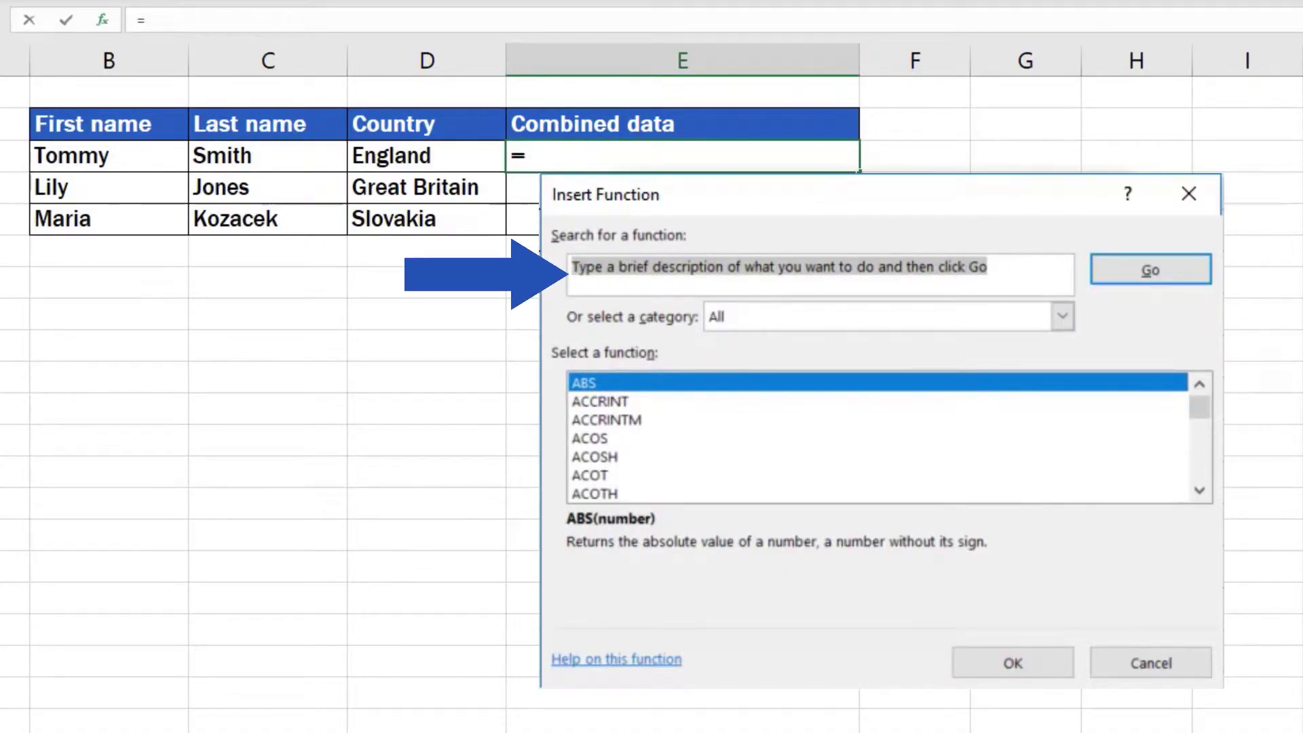
text(Conca)
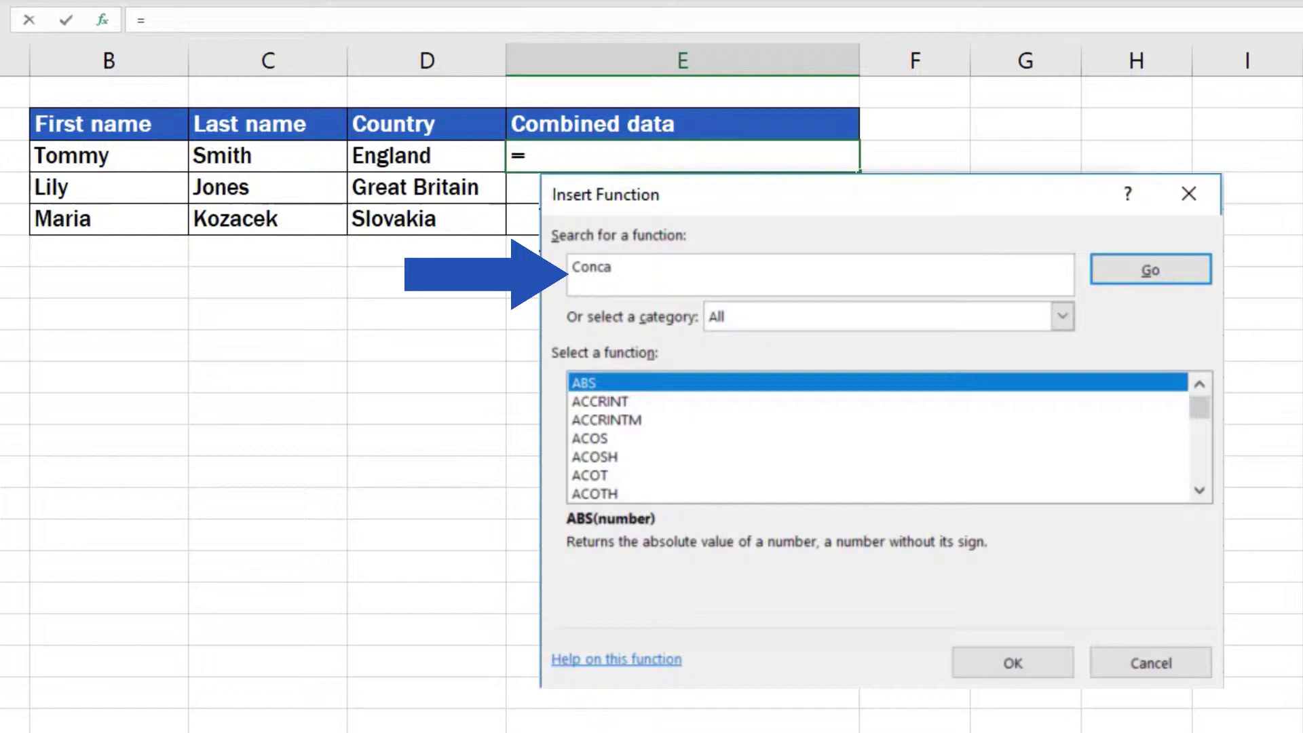
key(Return)
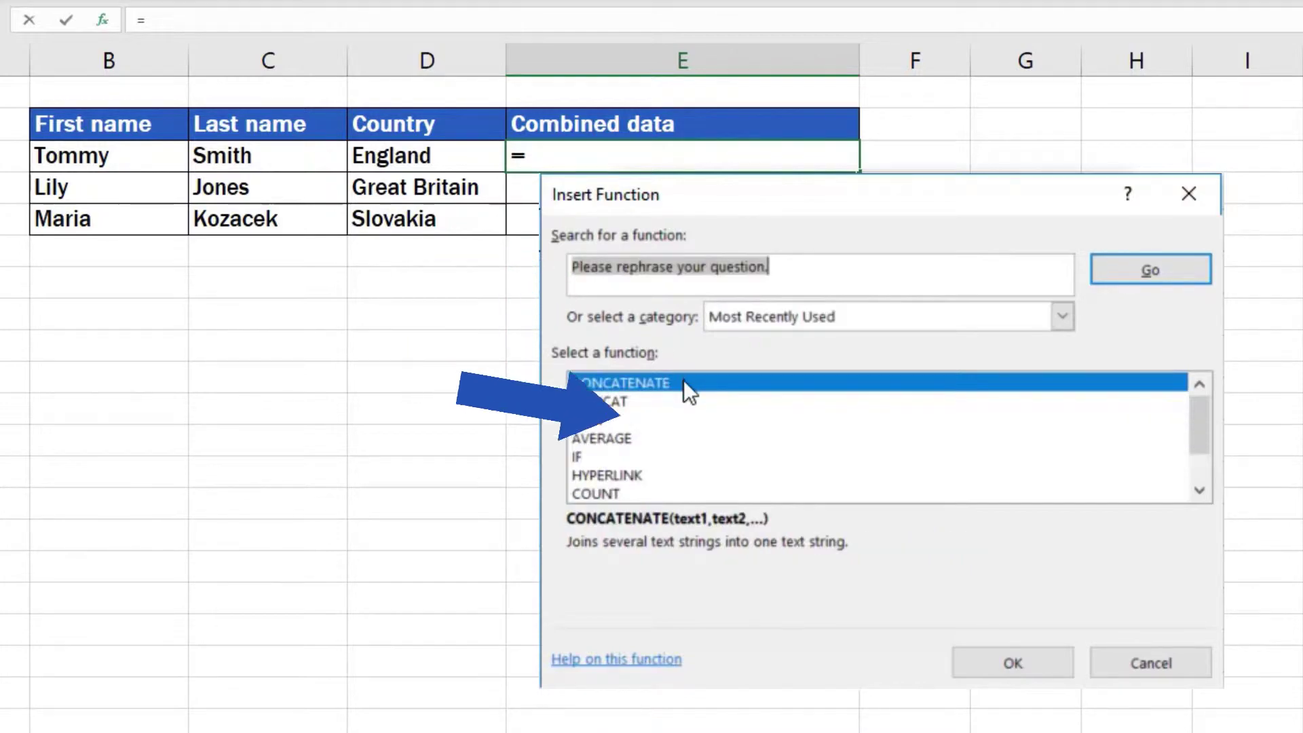
click(991, 659)
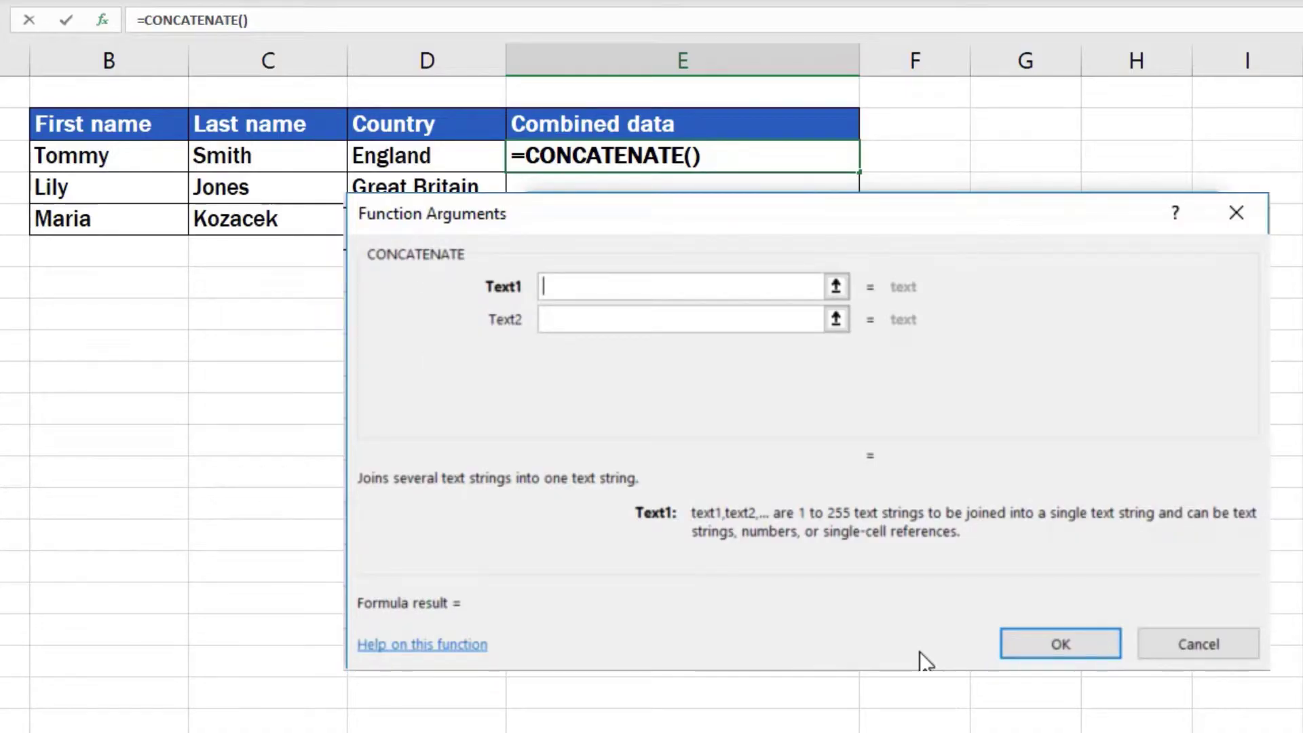
Add argument fields Text2 through Text5, then scroll the list to Text255 and back.
click(587, 319)
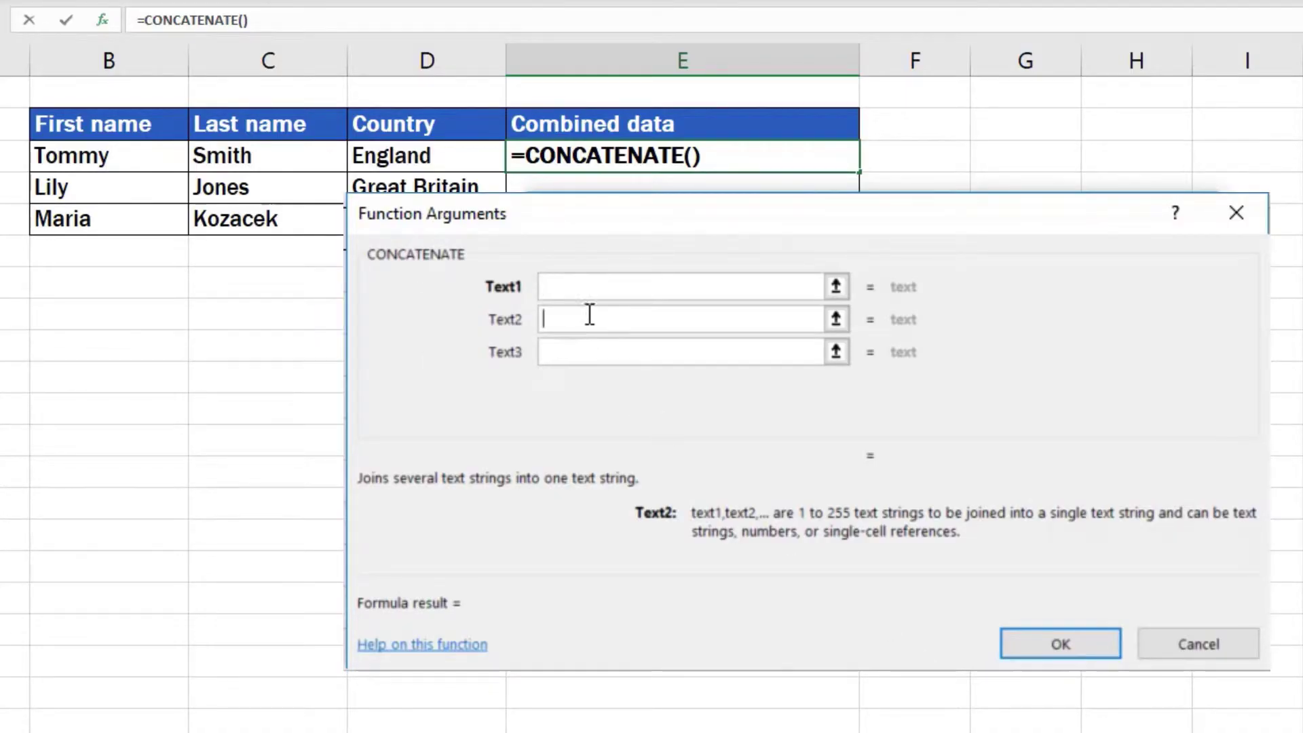
click(584, 351)
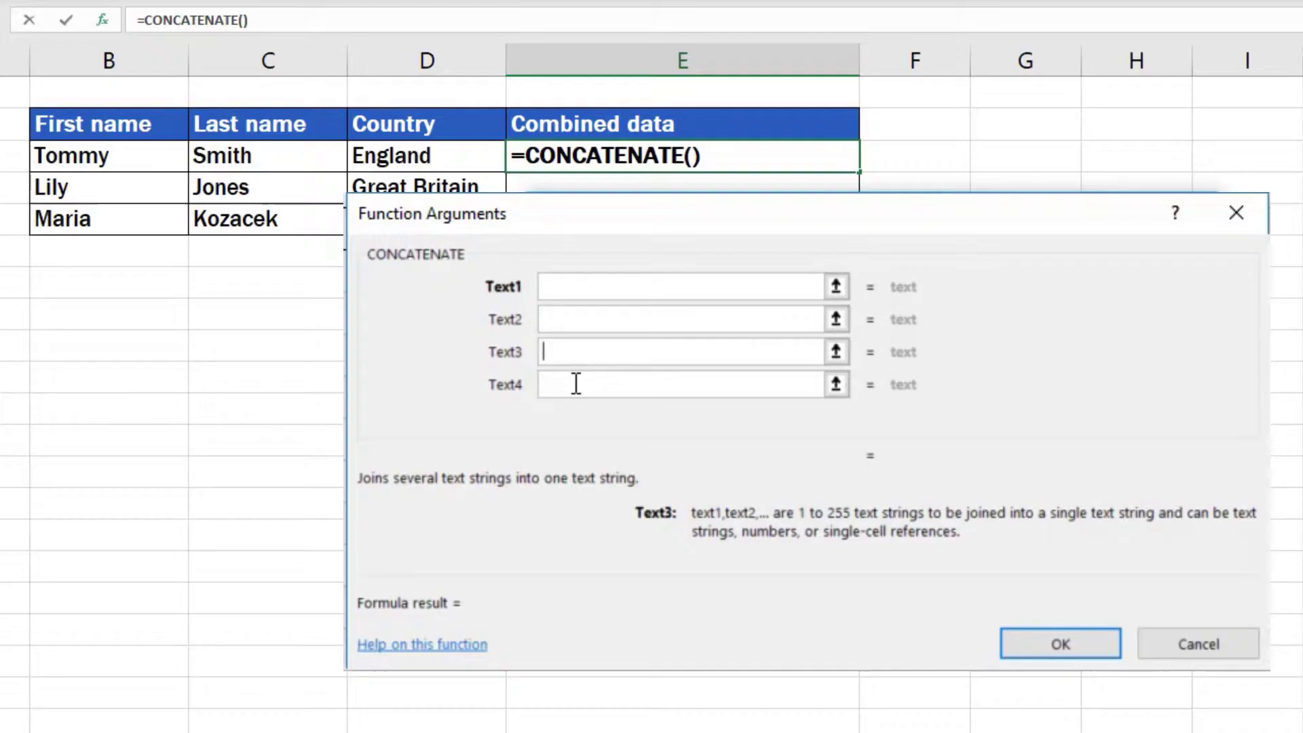
click(574, 383)
click(573, 419)
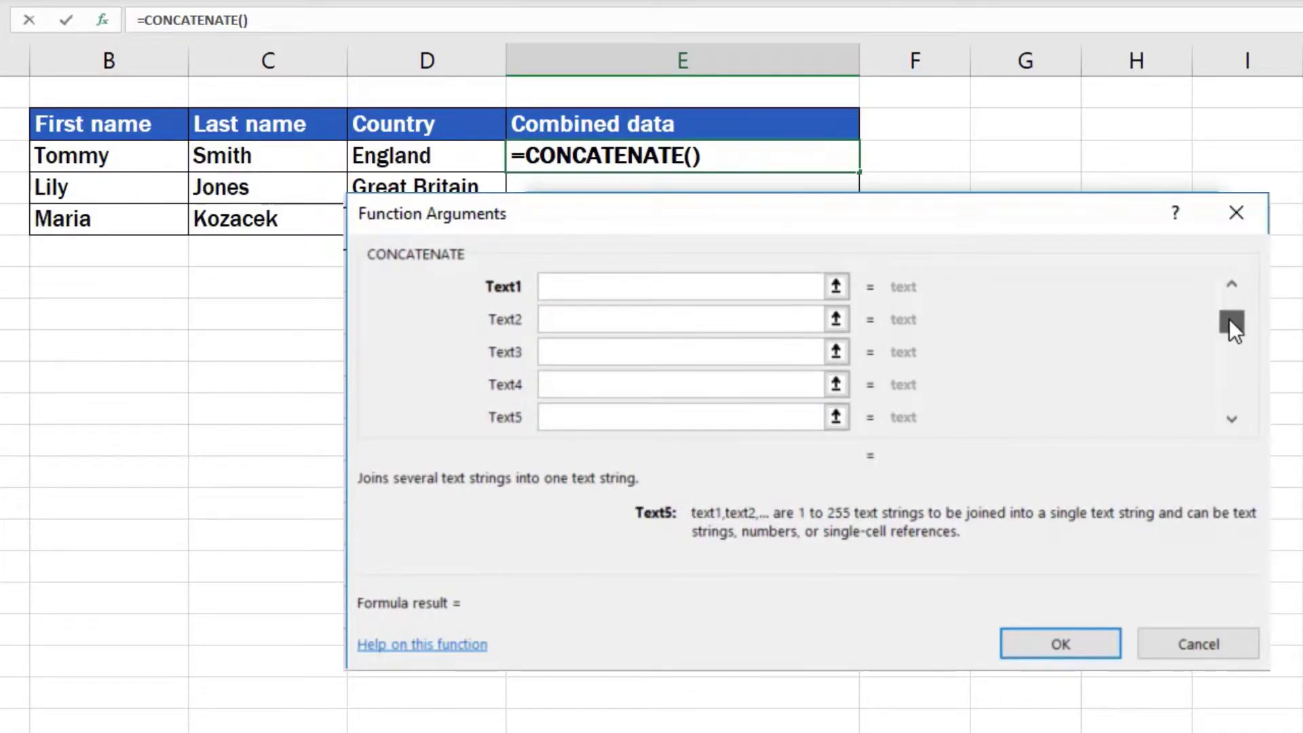
drag(1231, 397, 1234, 391)
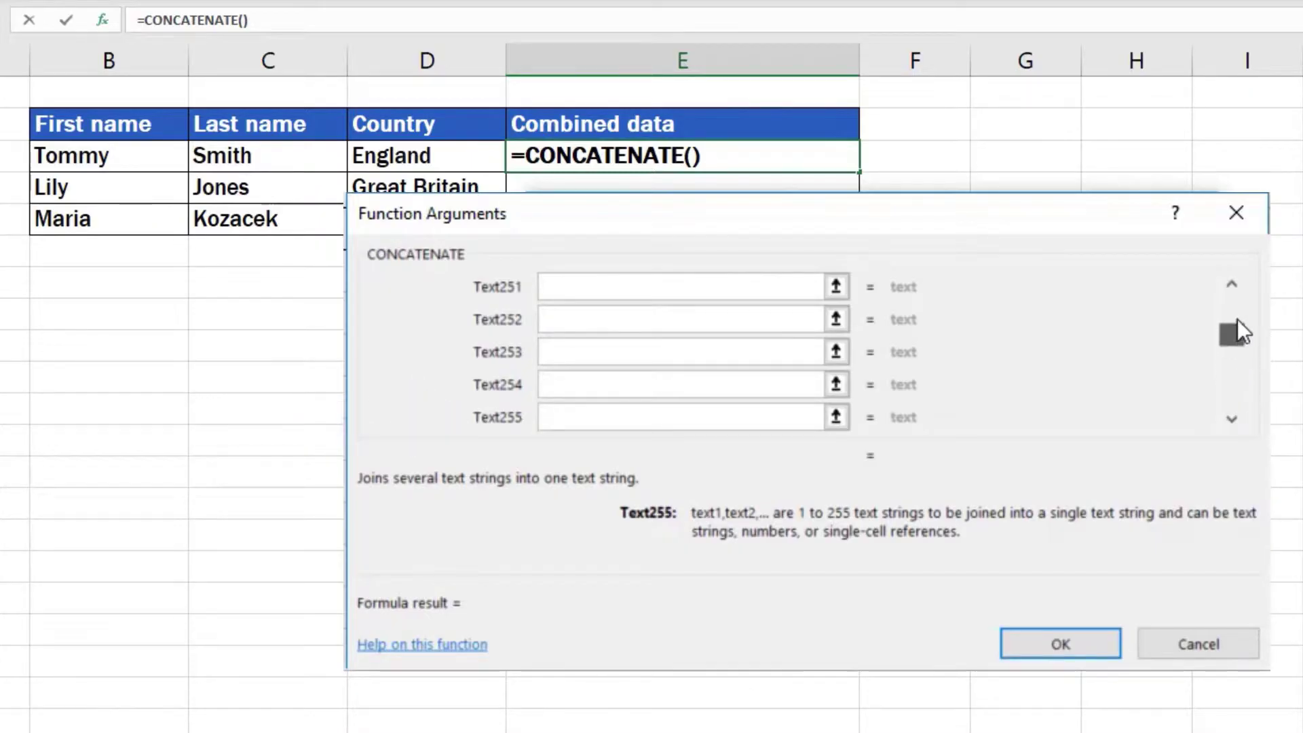
drag(1236, 320, 1243, 293)
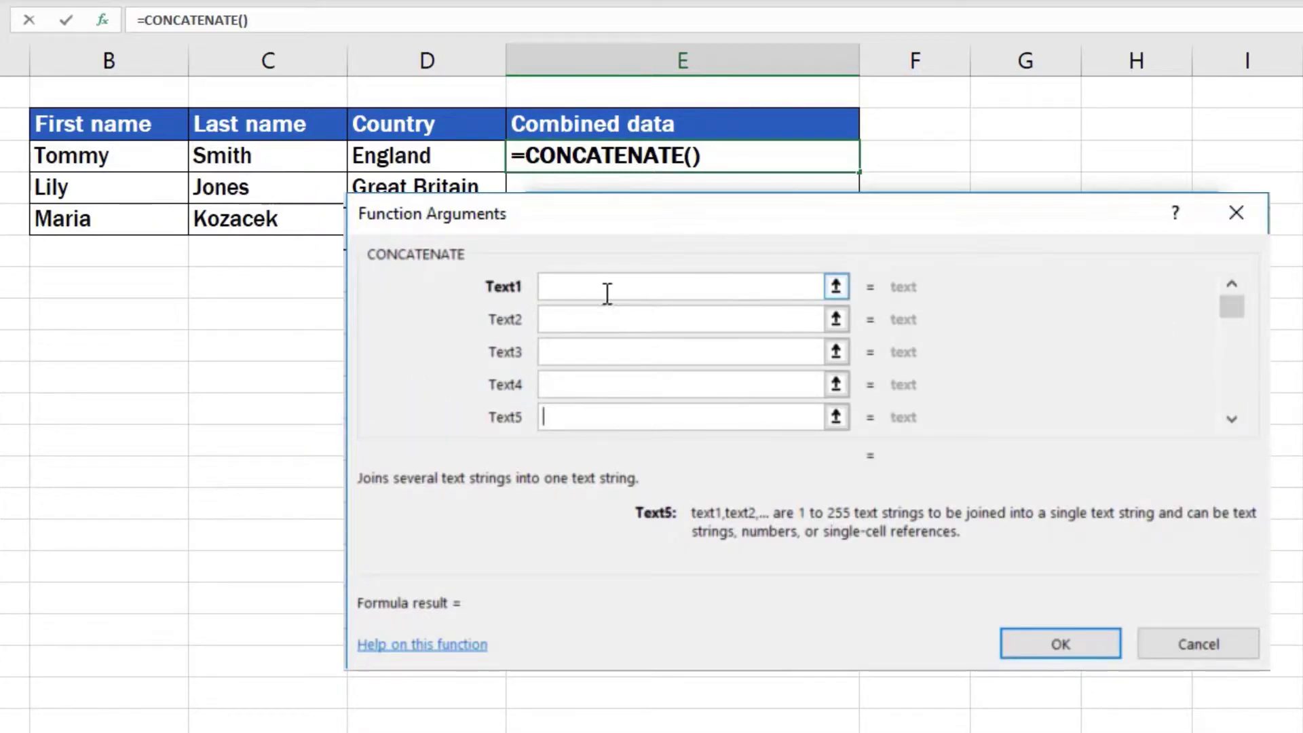
Enter B3, a space and C3 as the arguments, previewing 'Tommy Smith'.
click(572, 283)
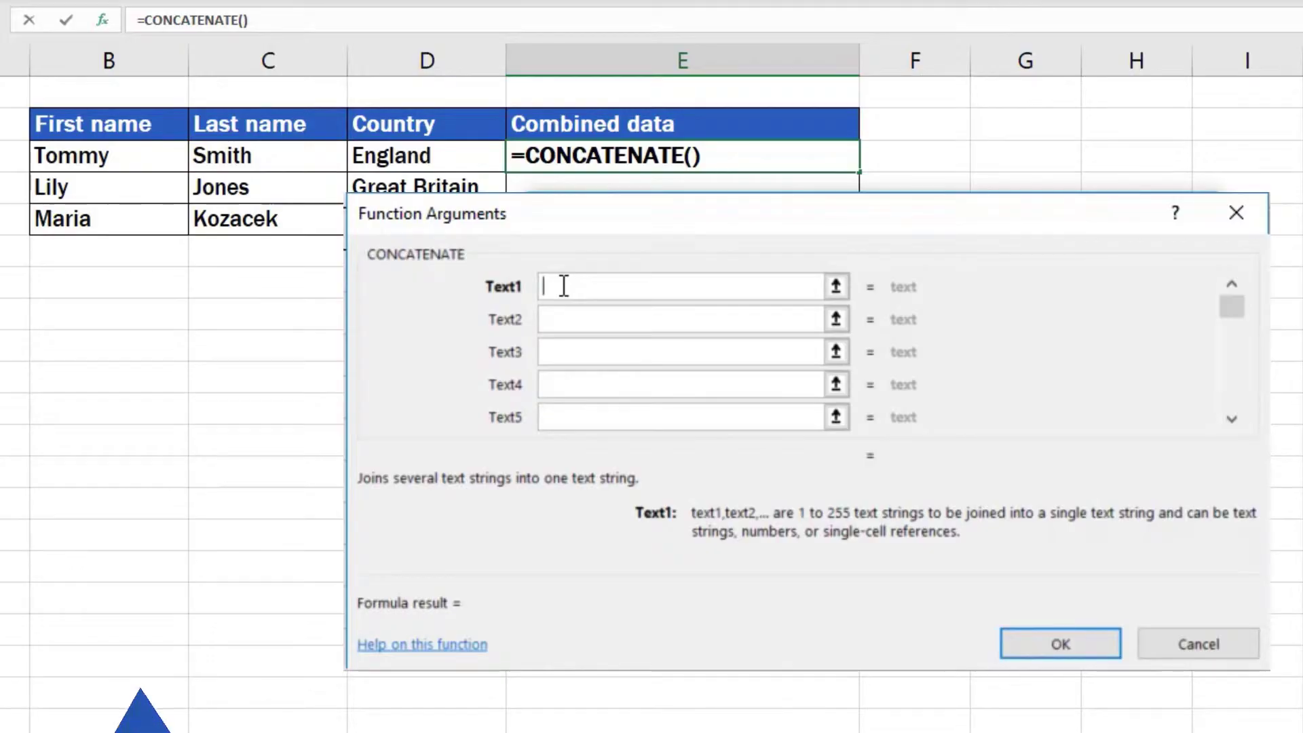
click(131, 157)
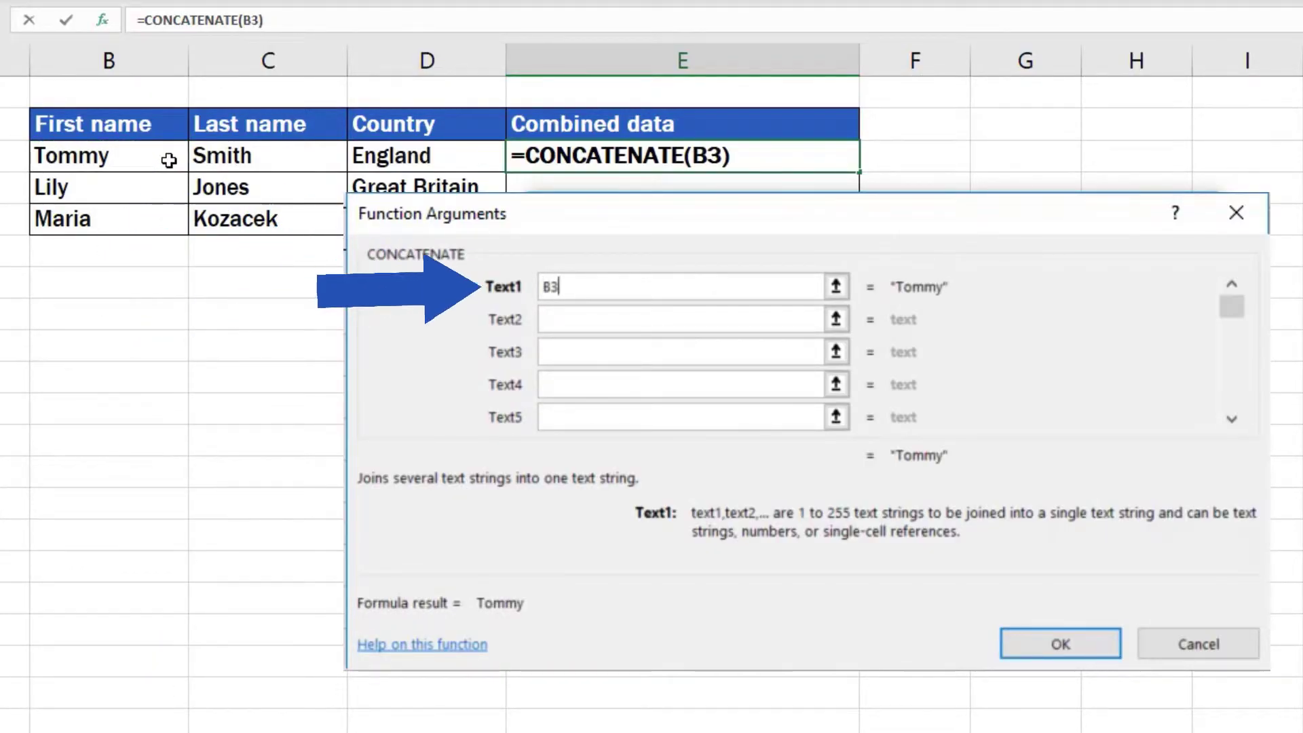
click(594, 322)
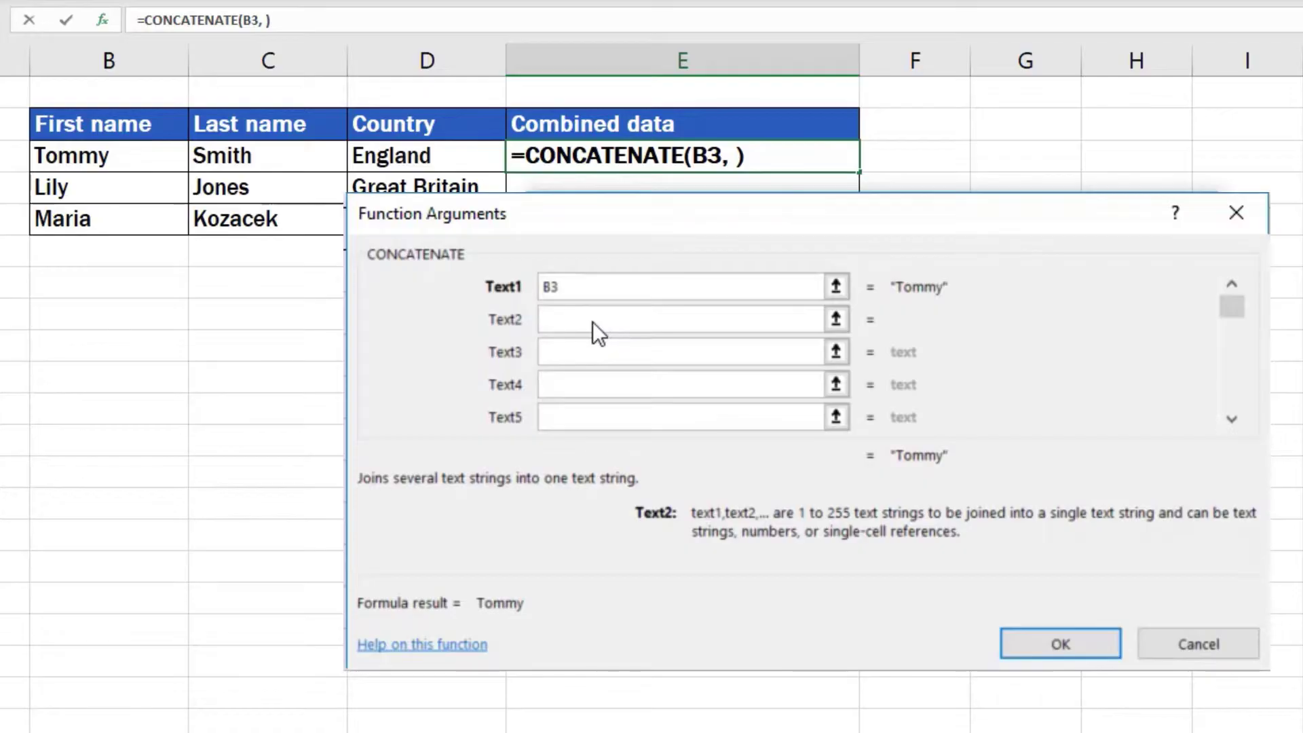
click(574, 352)
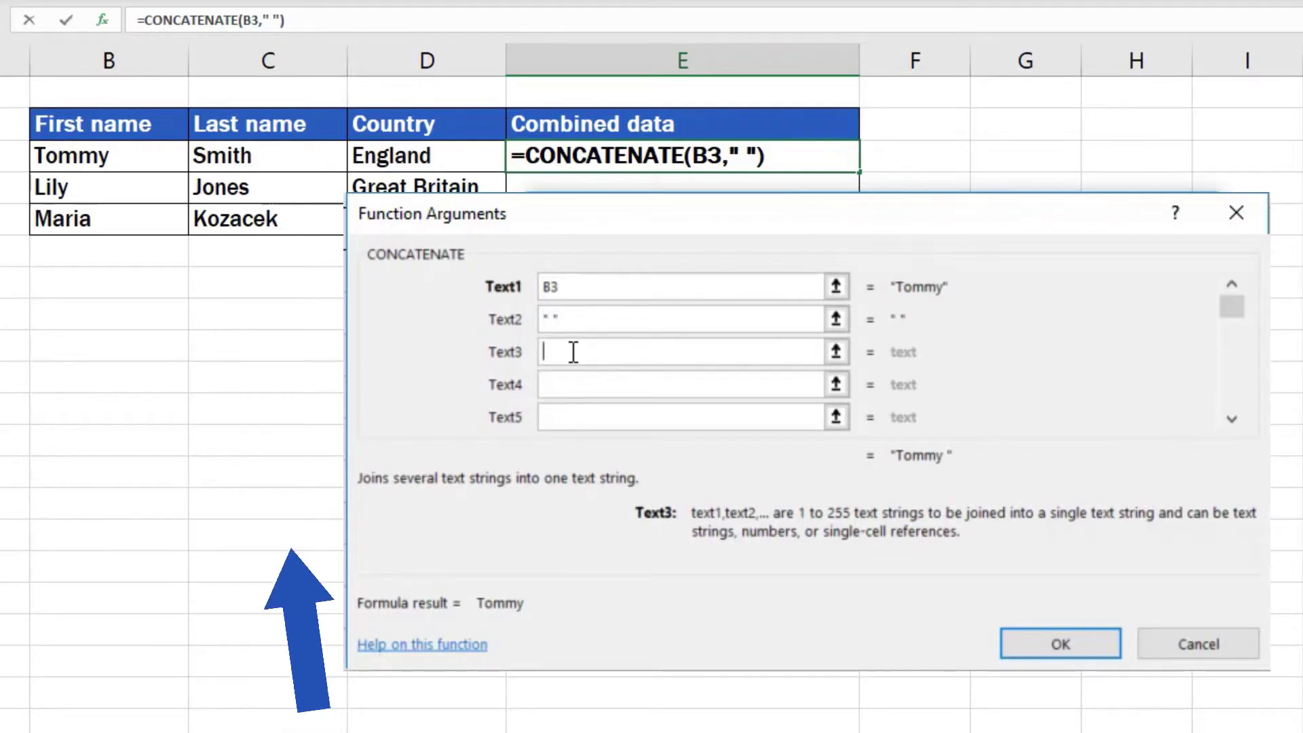
click(300, 159)
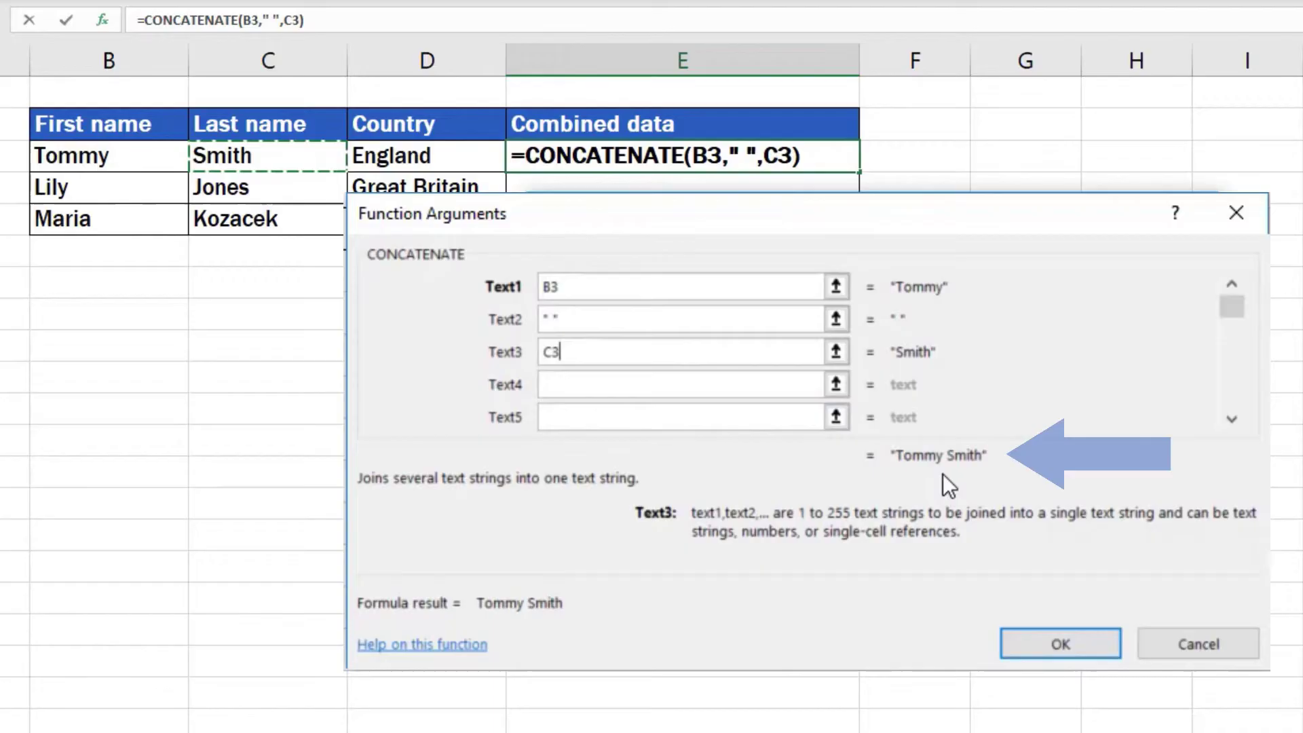
Add a comma and D3 as Text4 and Text5, and confirm so E3 shows 'Tommy Smith,England'.
click(574, 385)
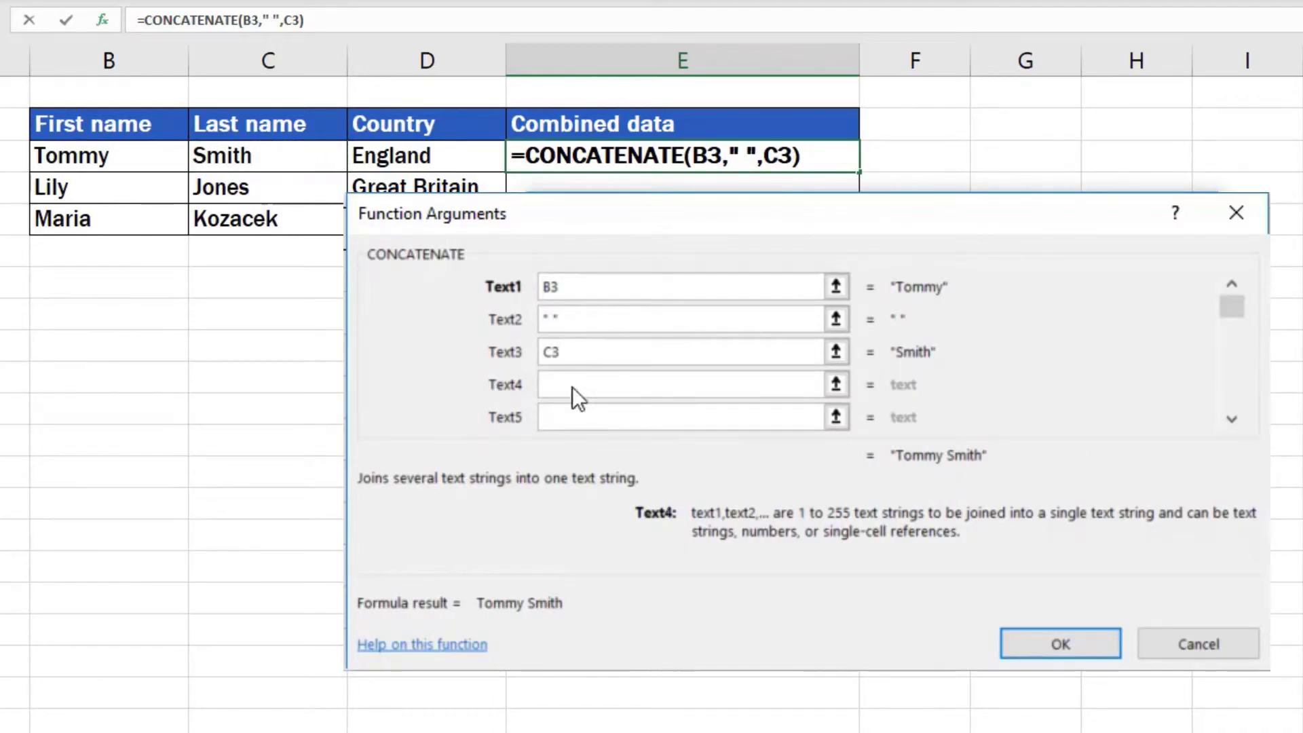
text(,)
click(572, 417)
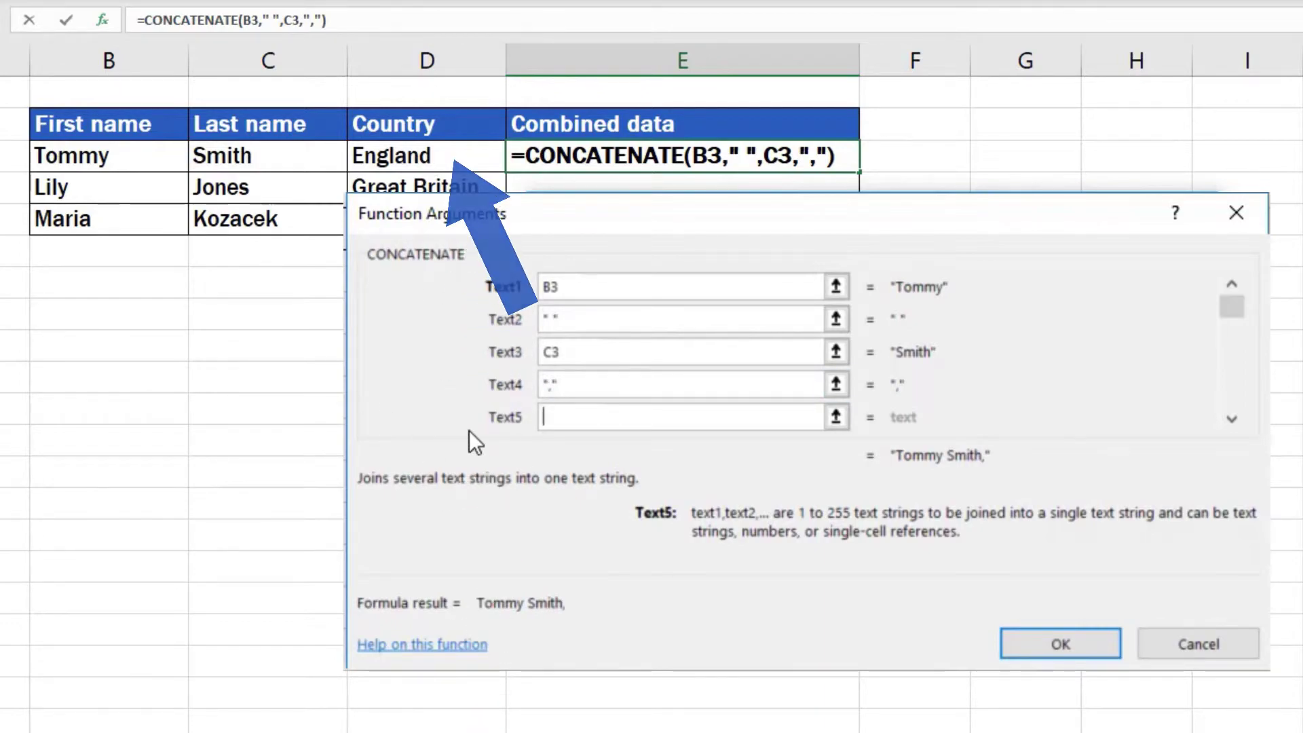
click(443, 156)
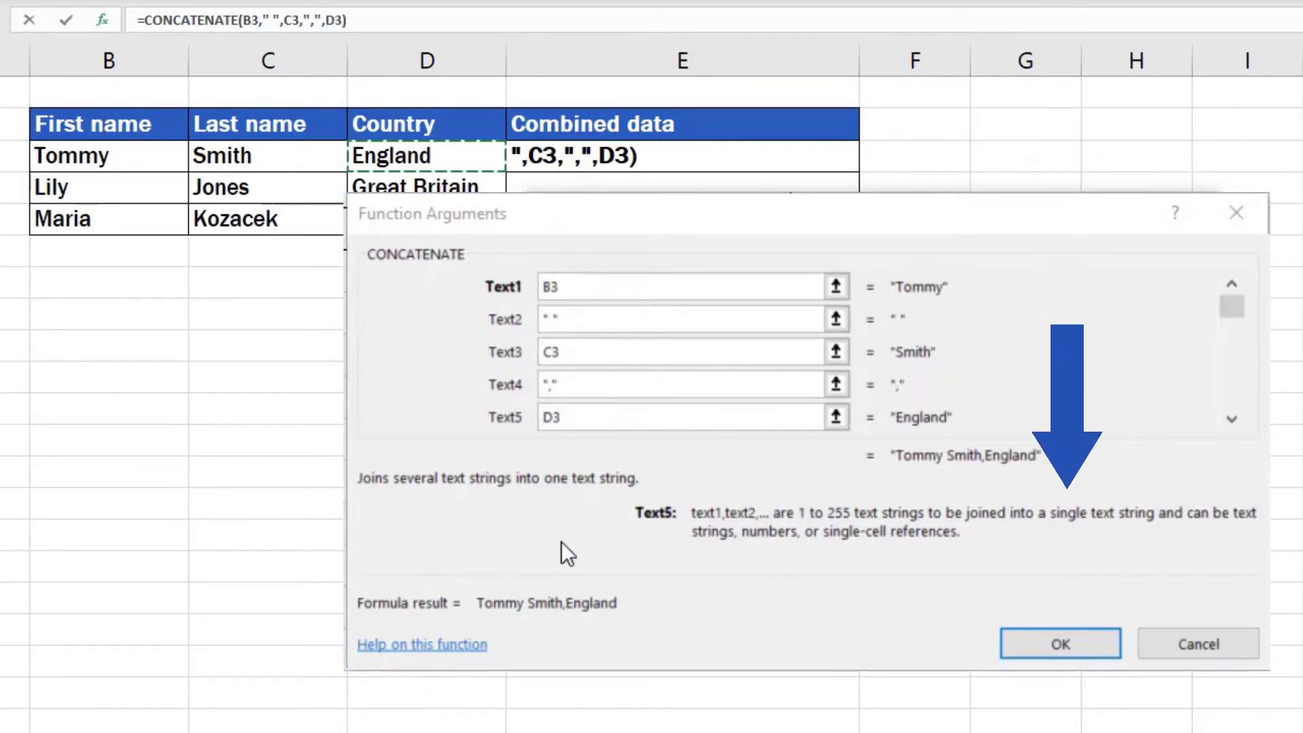
click(1008, 642)
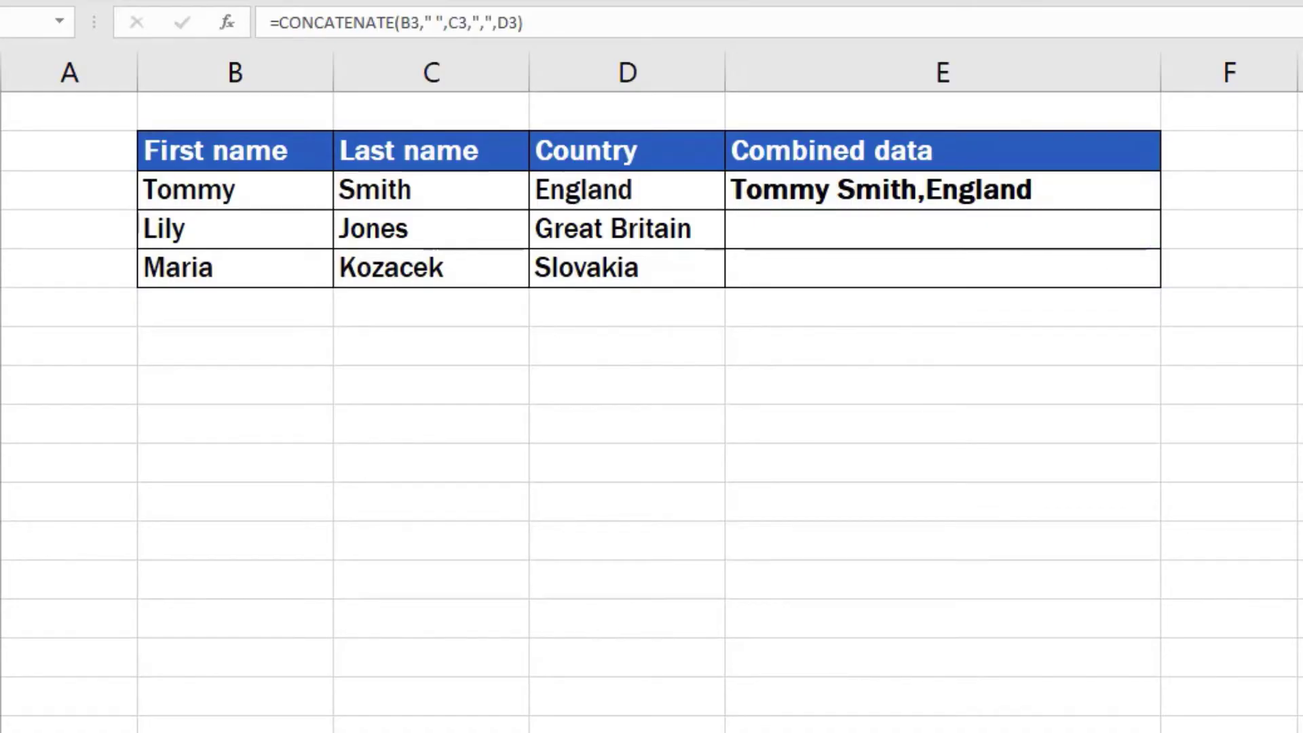
Fill E3's formula down to E4 and E5.
click(1105, 193)
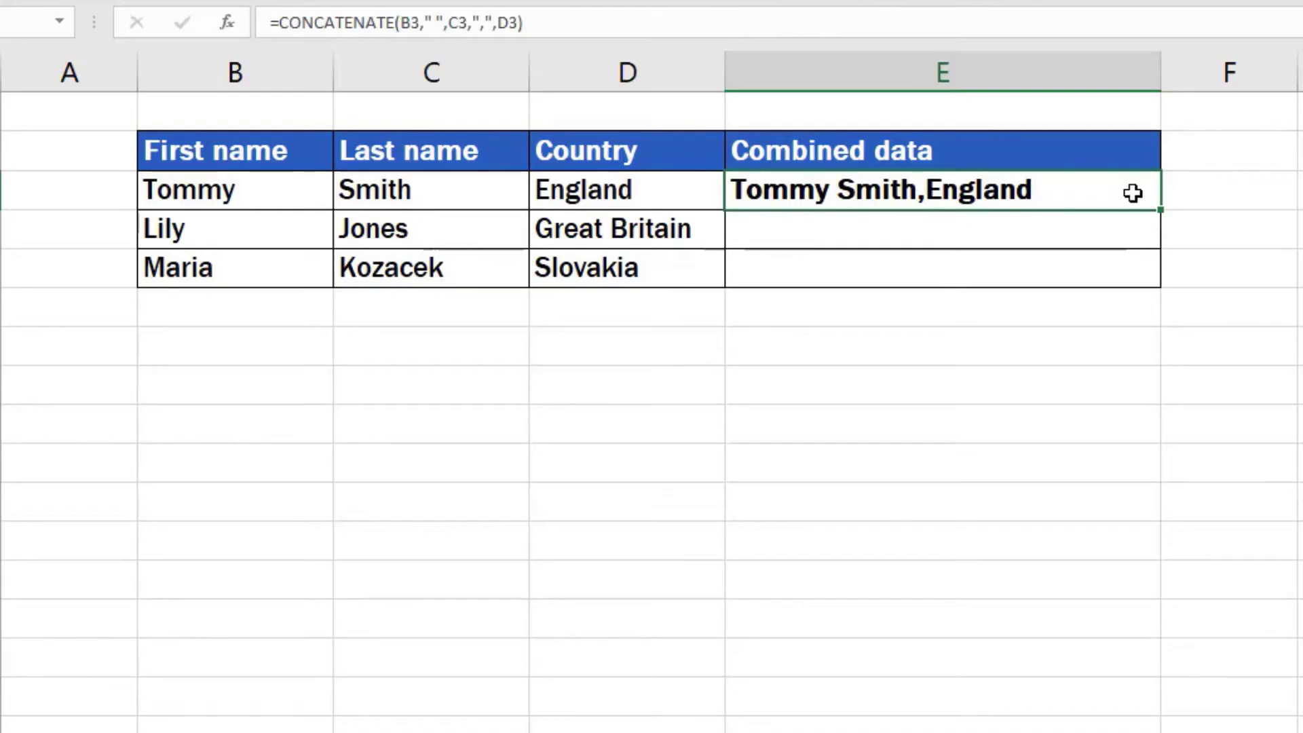
drag(1162, 221, 1164, 285)
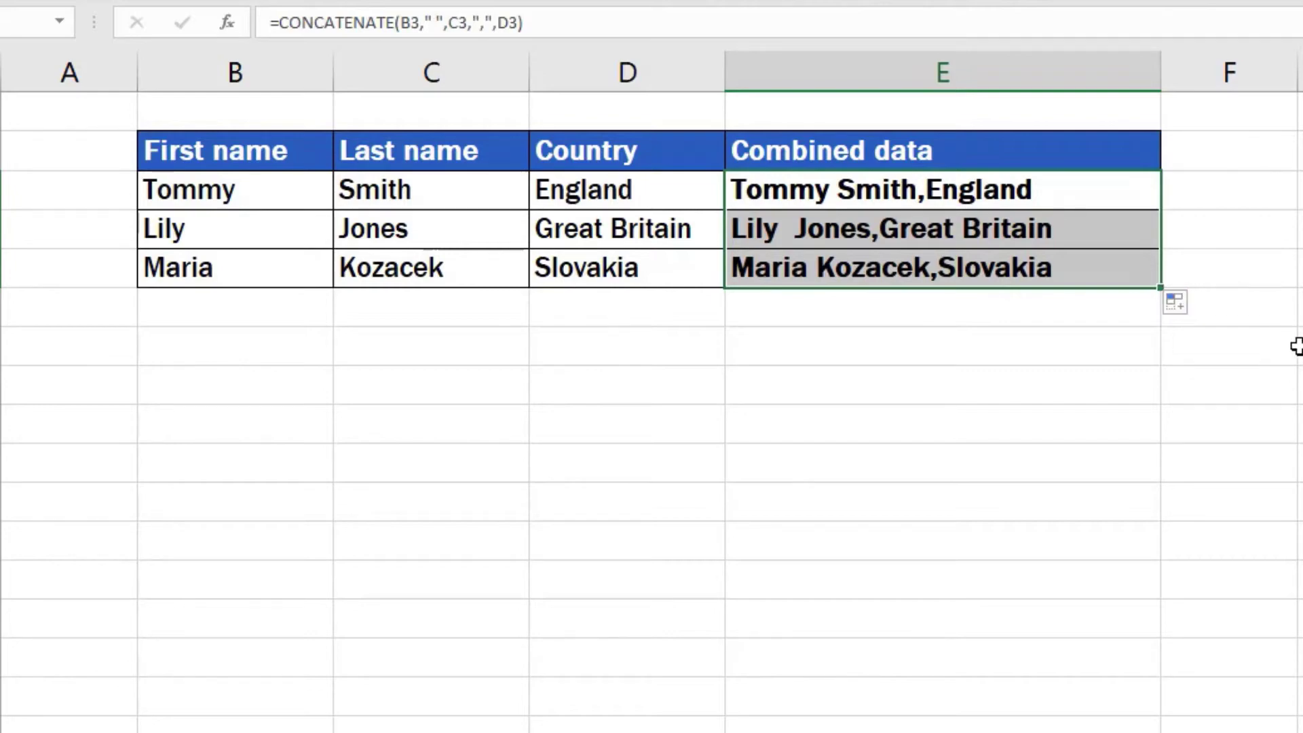
click(1276, 351)
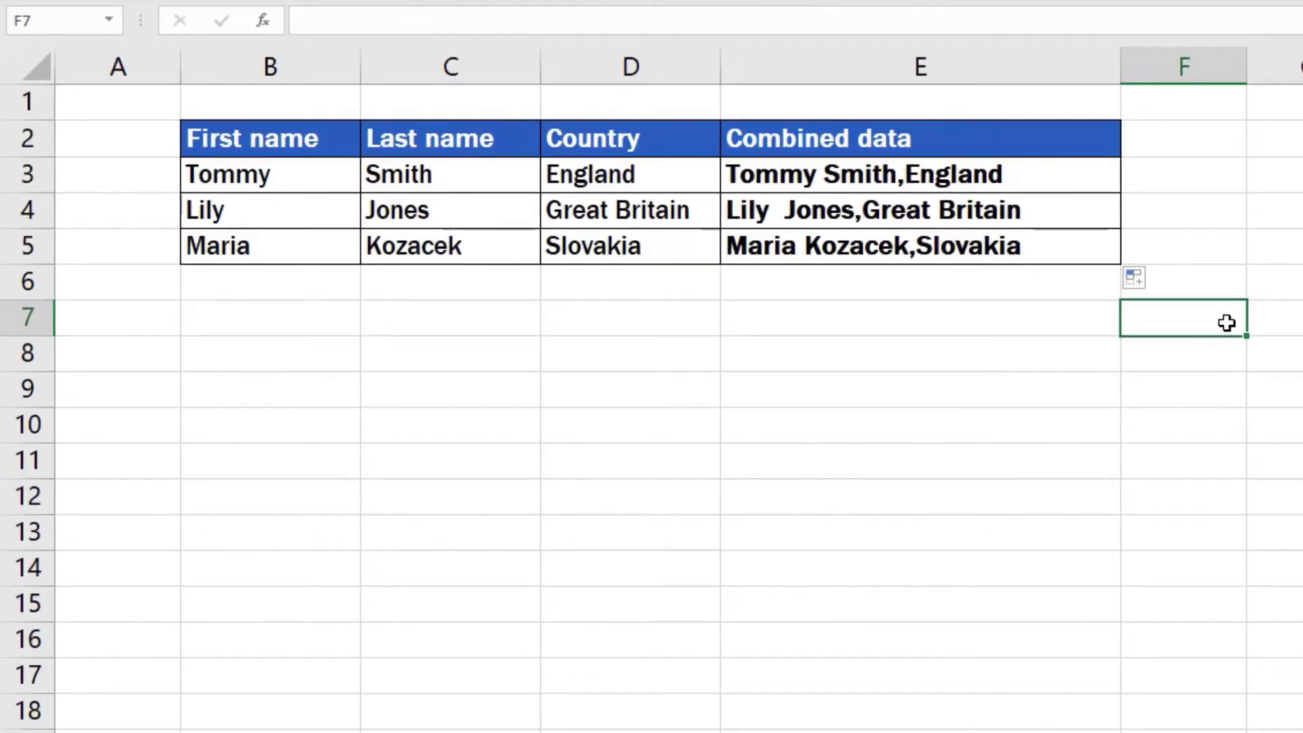
Check the formulas in E3, E4 and E5 in the formula bar.
click(1054, 182)
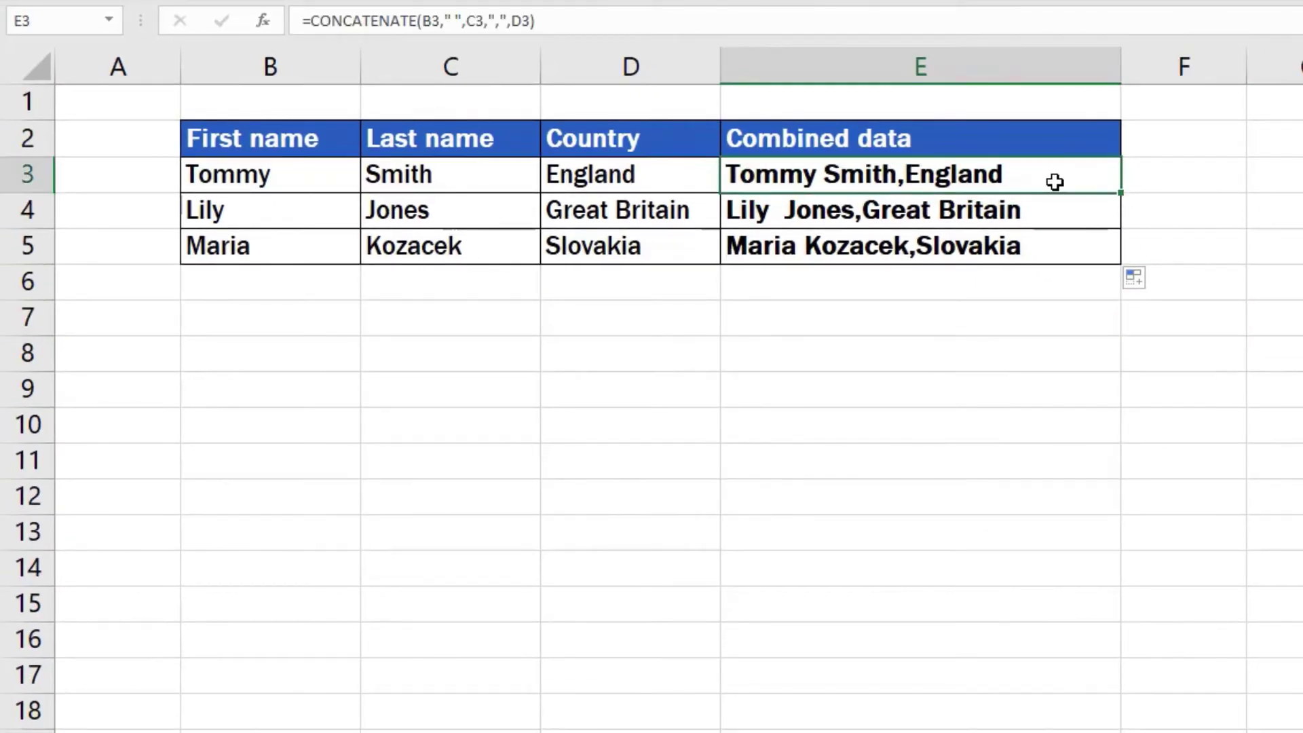
click(1049, 209)
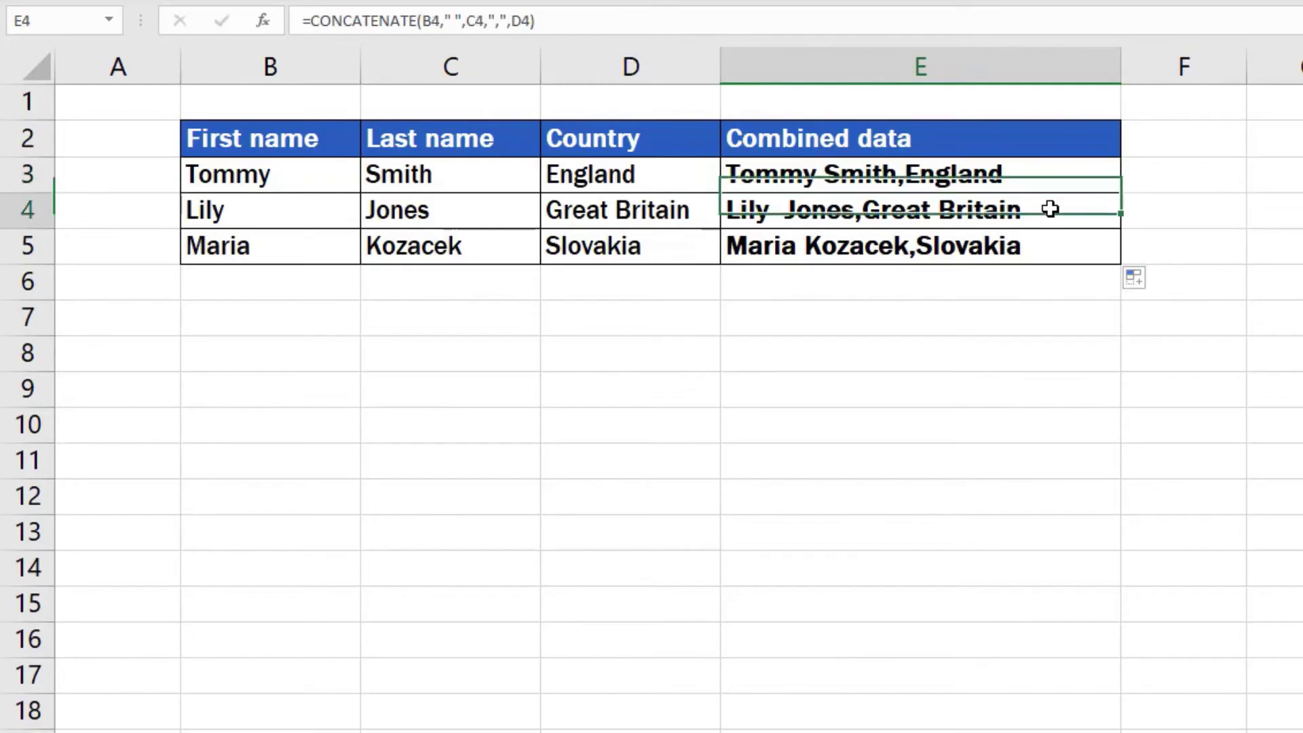
click(1051, 247)
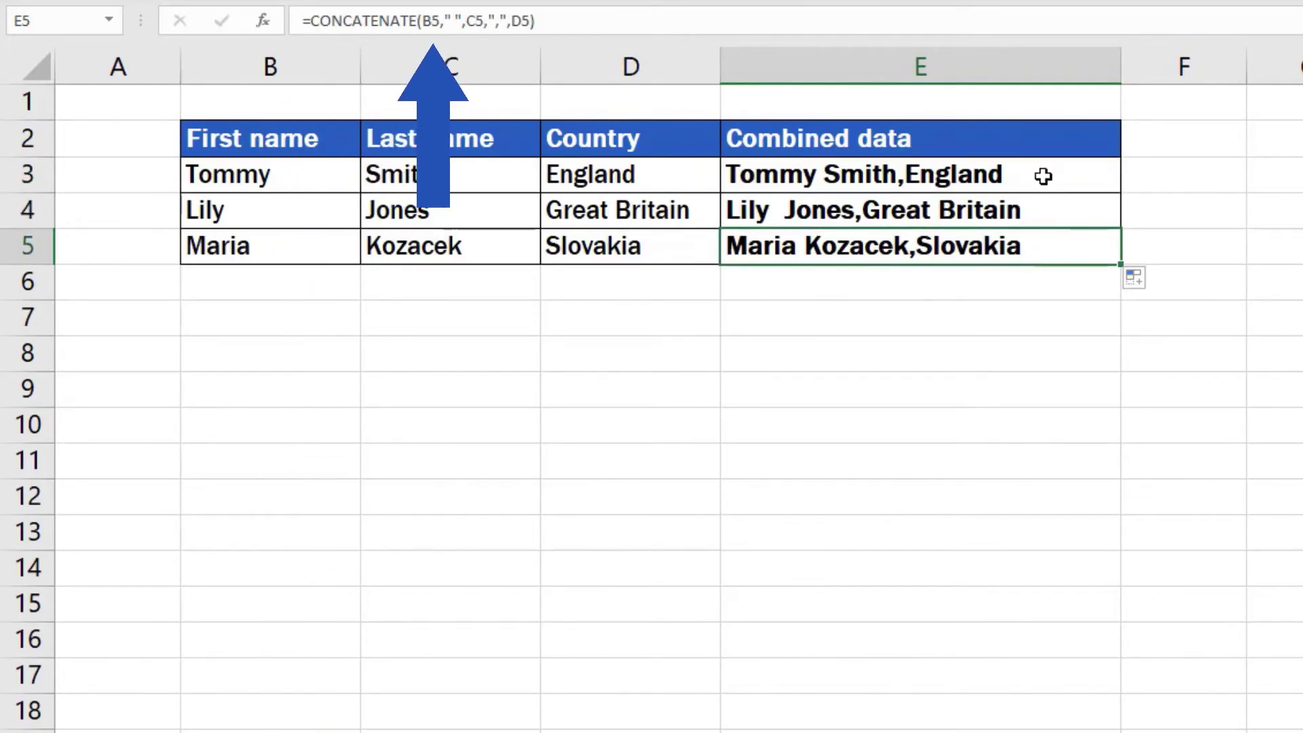
click(1044, 176)
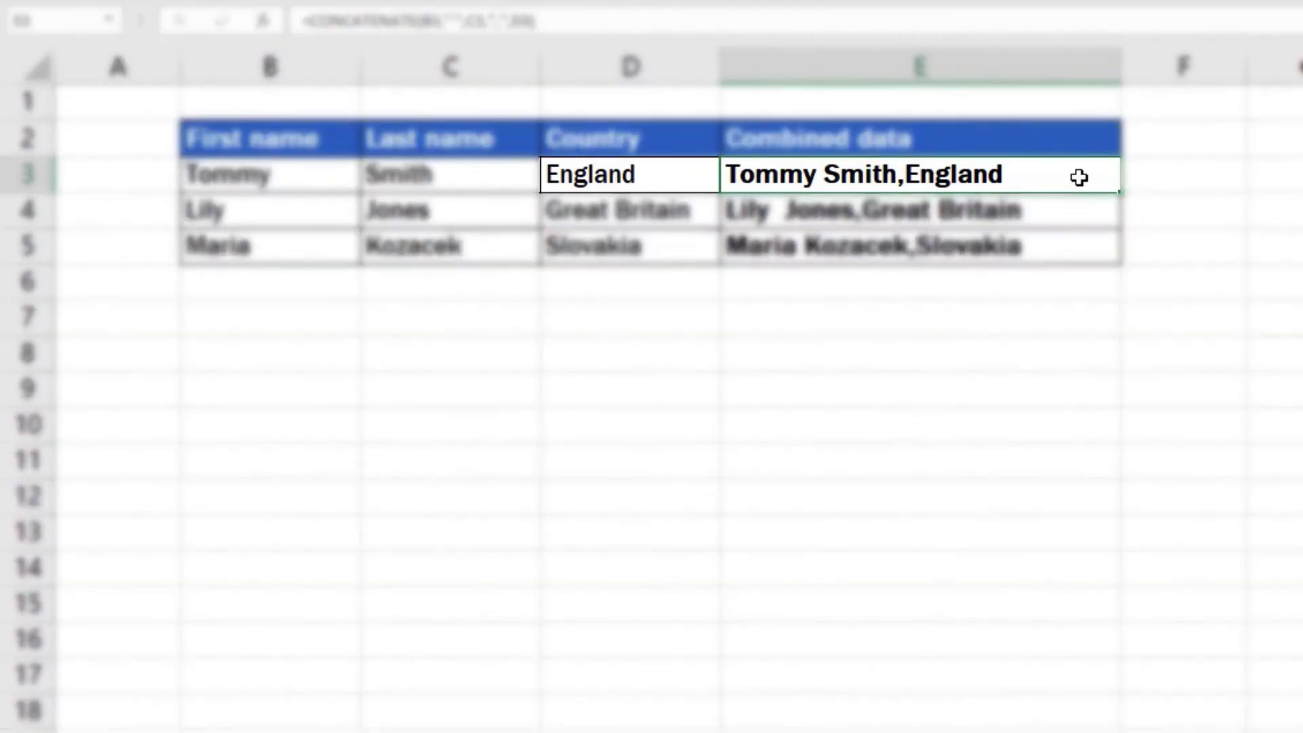
Replace England with USA in D3 so E3 recalculates to 'Tommy Smith,USA'.
click(652, 172)
double_click(652, 171)
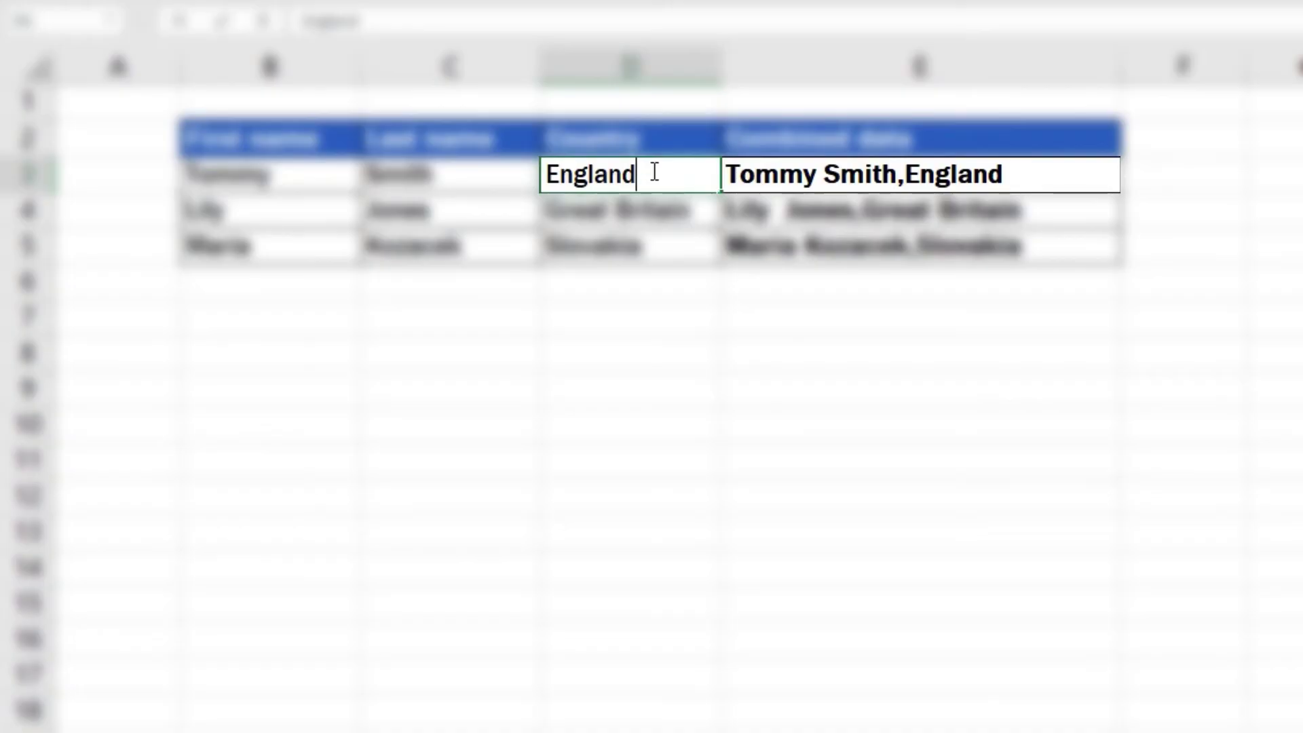
drag(652, 171, 546, 173)
text(USA)
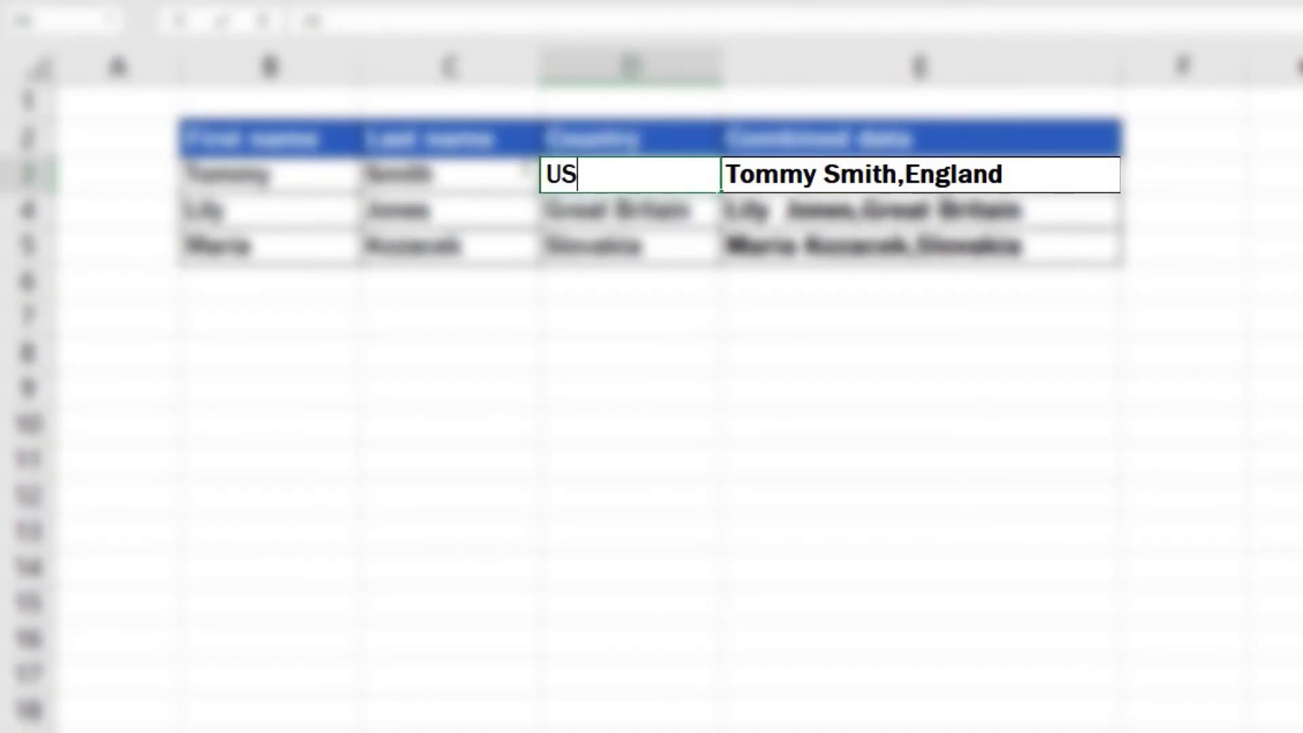
click(920, 175)
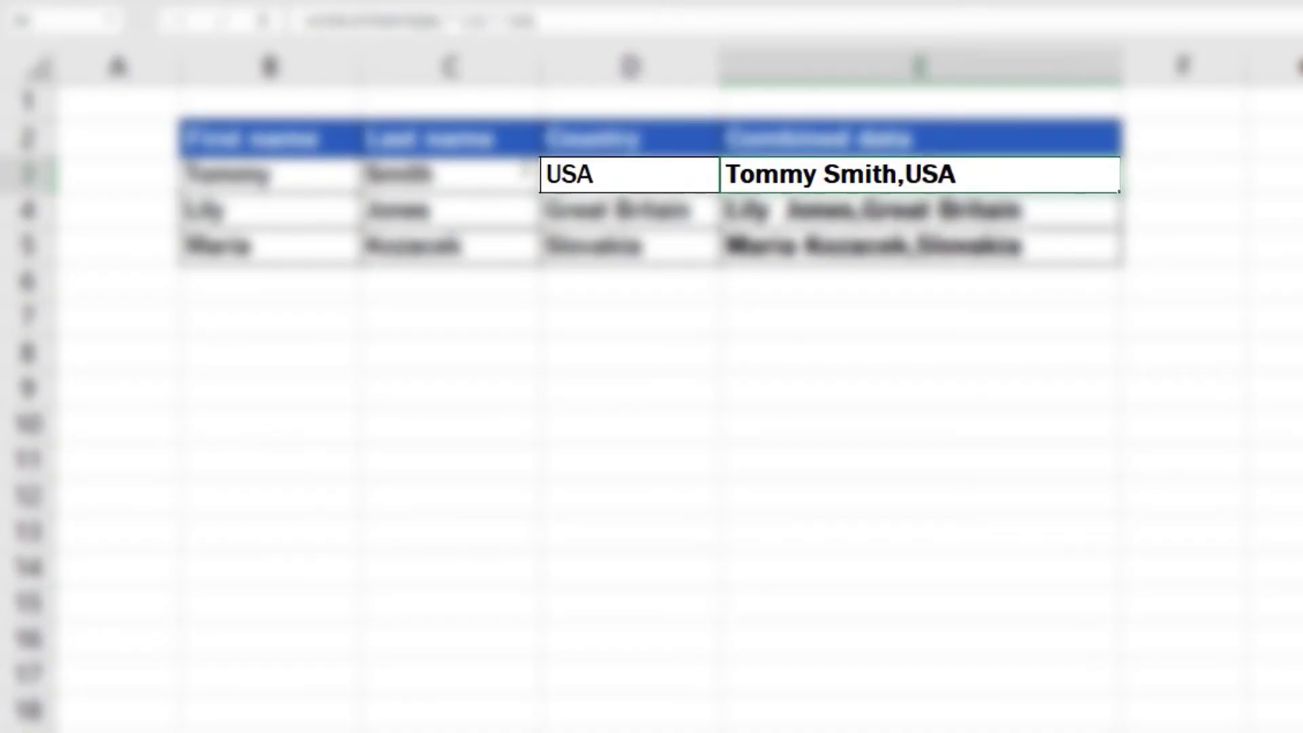